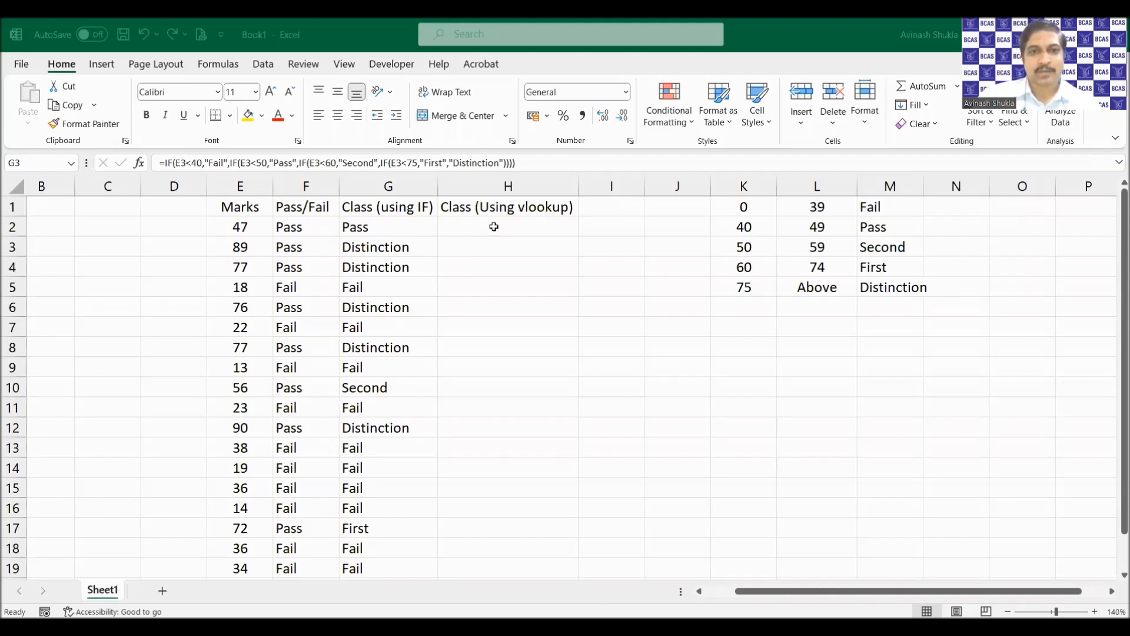
pyautogui.click(495, 227)
pyautogui.write('=')
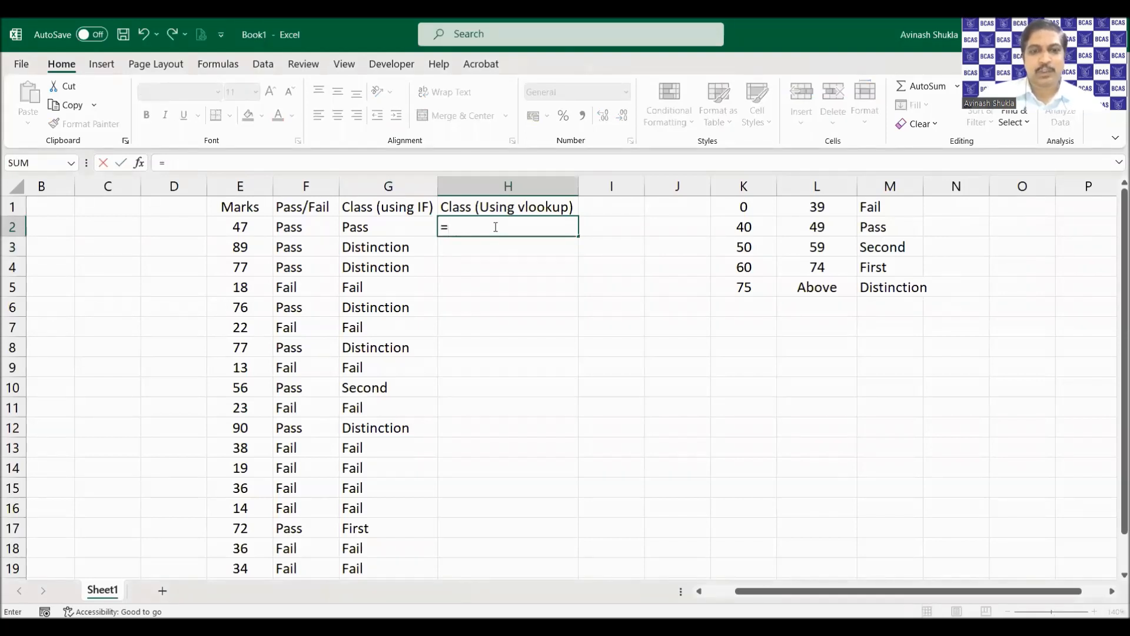
pyautogui.write('vlook')
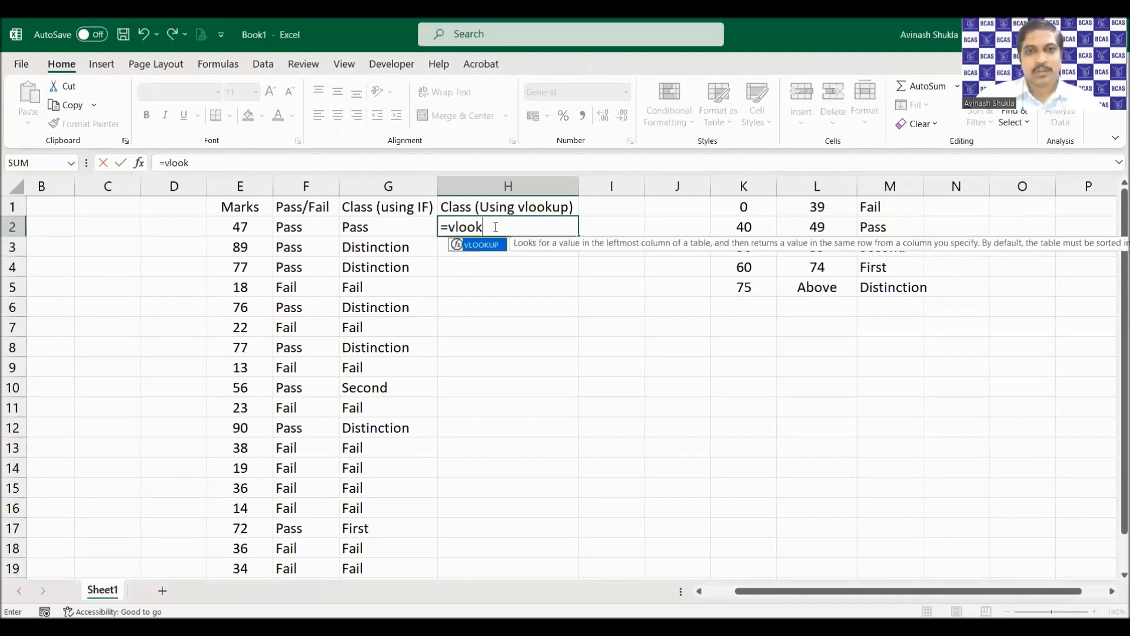
pyautogui.press('Tab')
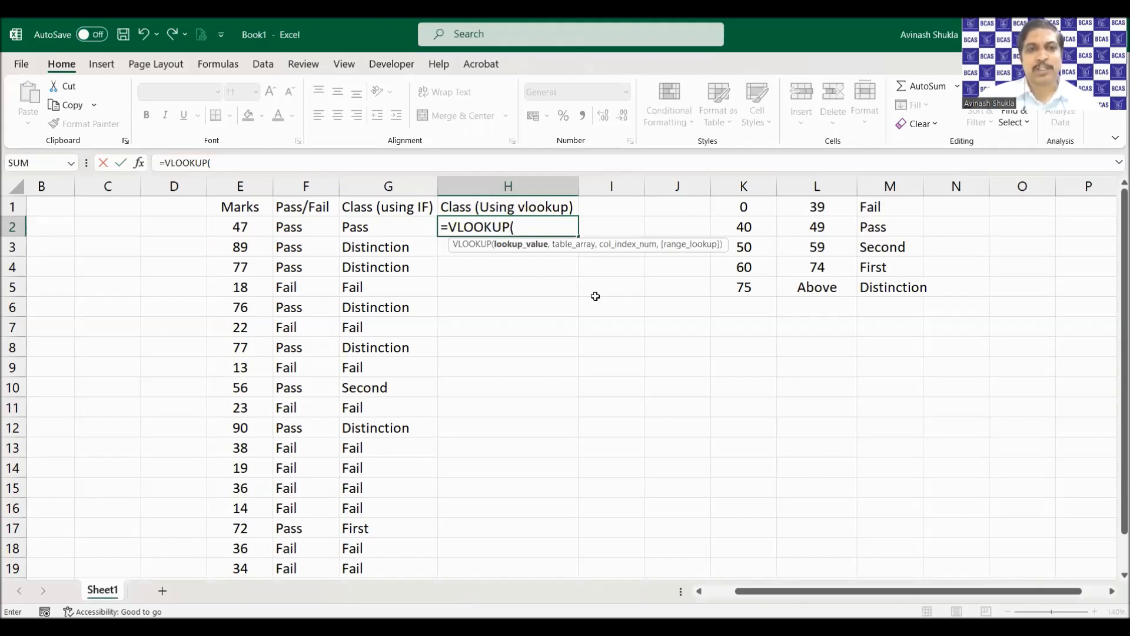
pyautogui.click(244, 227)
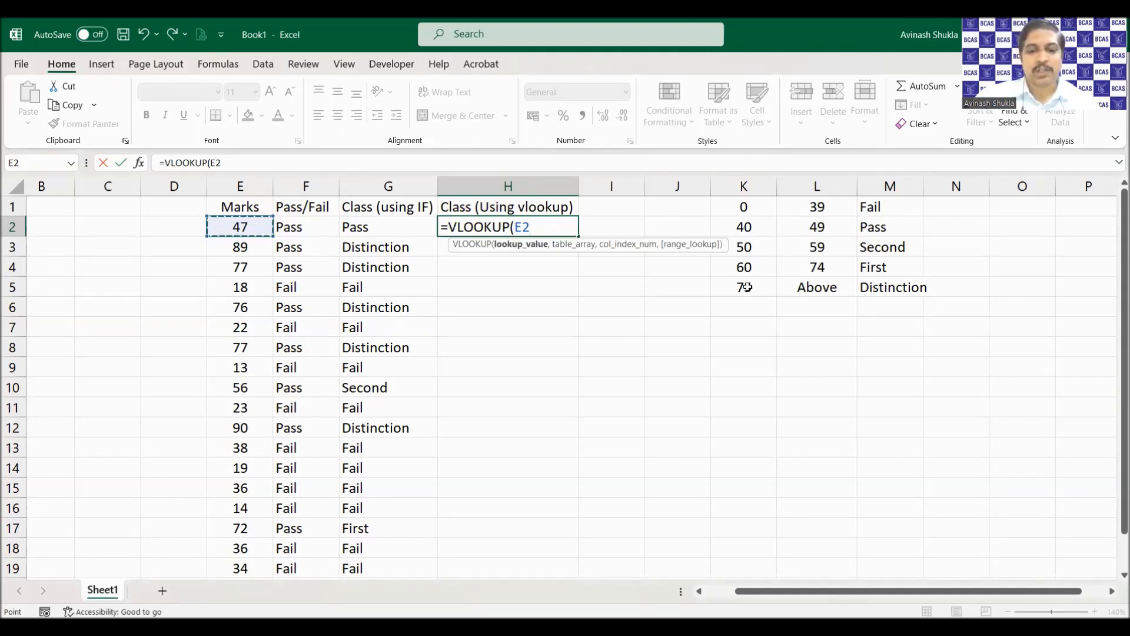
pyautogui.write(',')
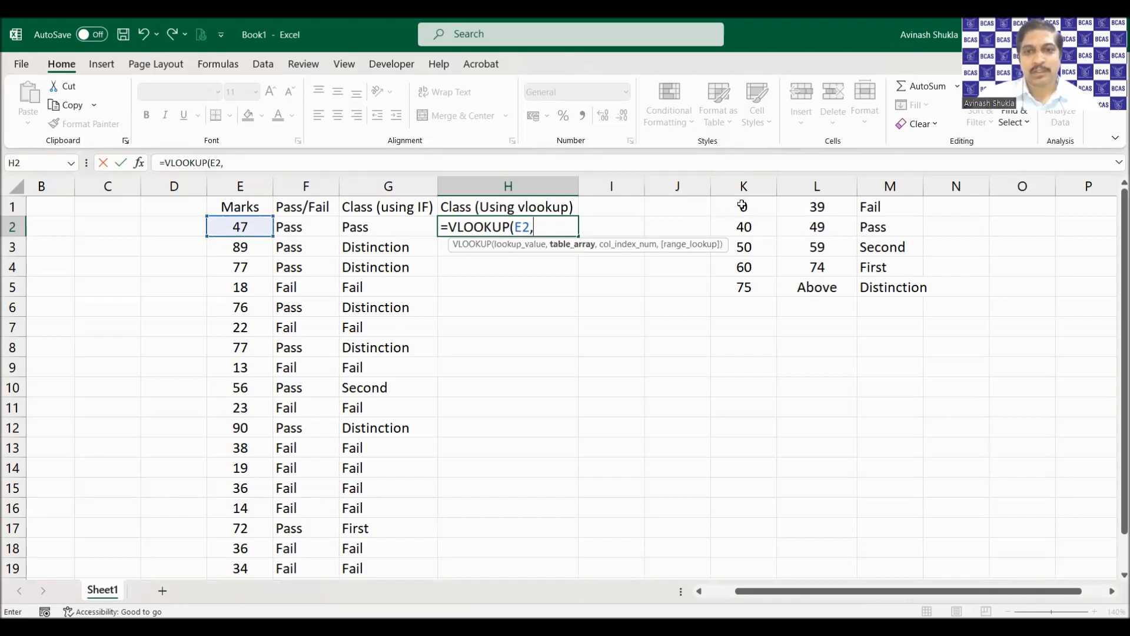
pyautogui.click(742, 205)
pyautogui.hotkey('shift', 'Right')
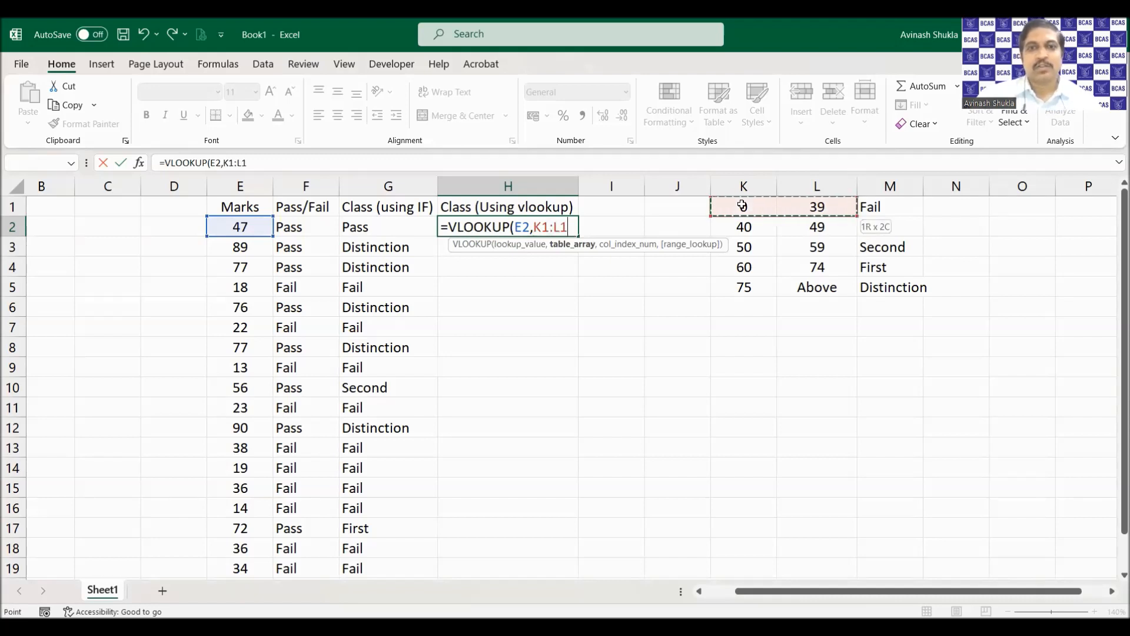
pyautogui.hotkey('shift', 'Right')
pyautogui.hotkey('shift', 'Down')
pyautogui.hotkey('shift', 'Down')
pyautogui.hotkey('shift', 'Down')
pyautogui.hotkey('shift', 'Down')
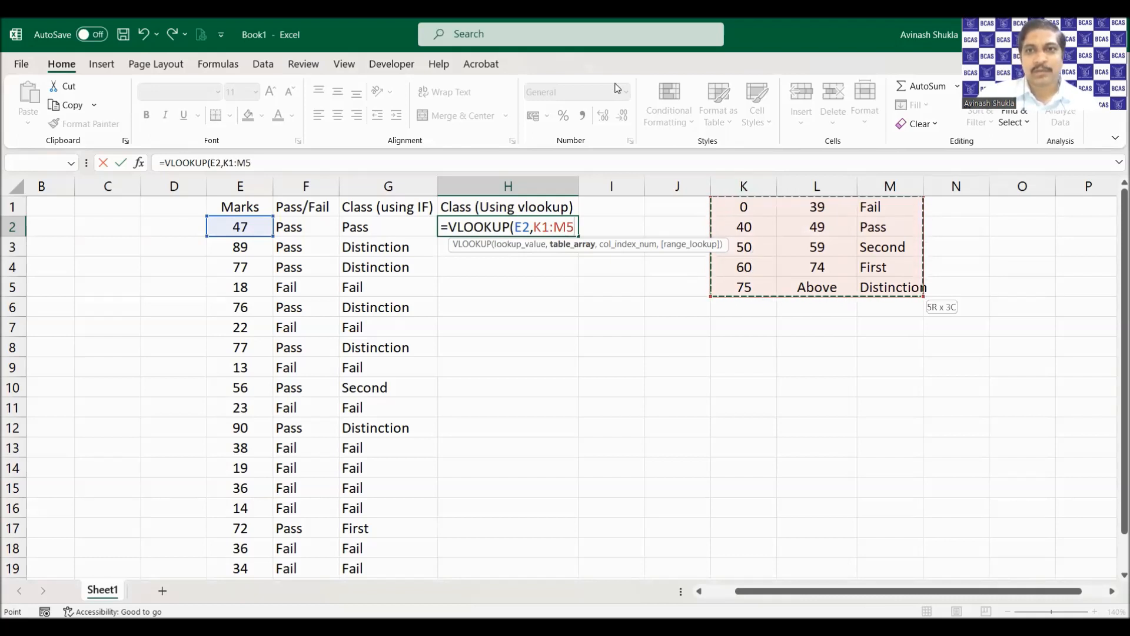
pyautogui.click(718, 144)
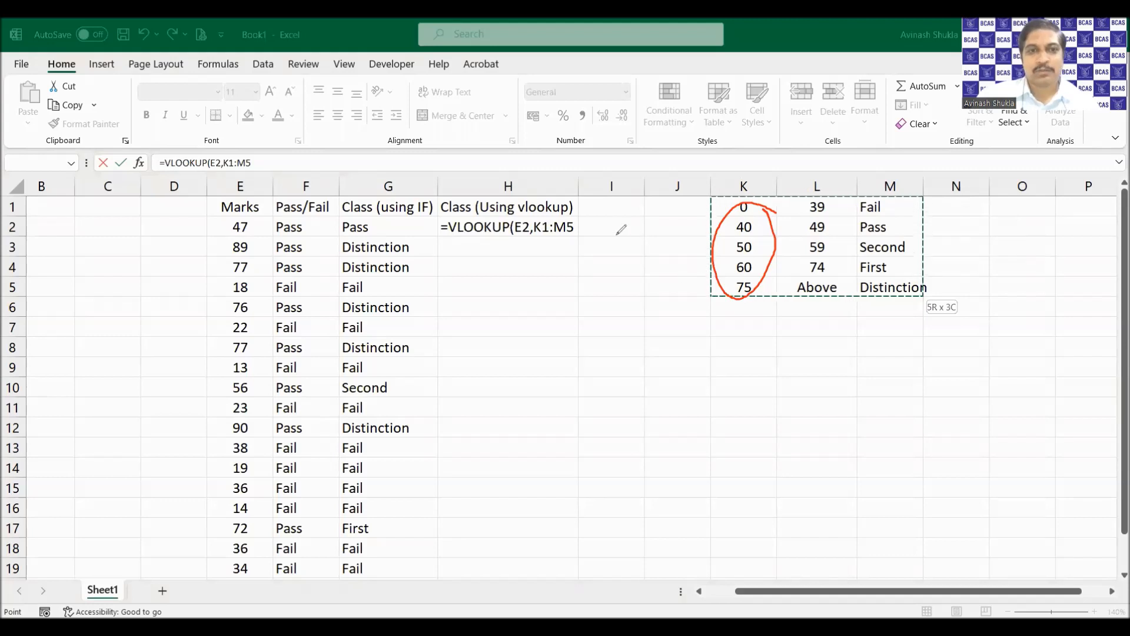
pyautogui.moveTo(253, 216)
pyautogui.mouseDown()
pyautogui.moveTo(228, 234)
pyautogui.moveTo(260, 217)
pyautogui.mouseUp()
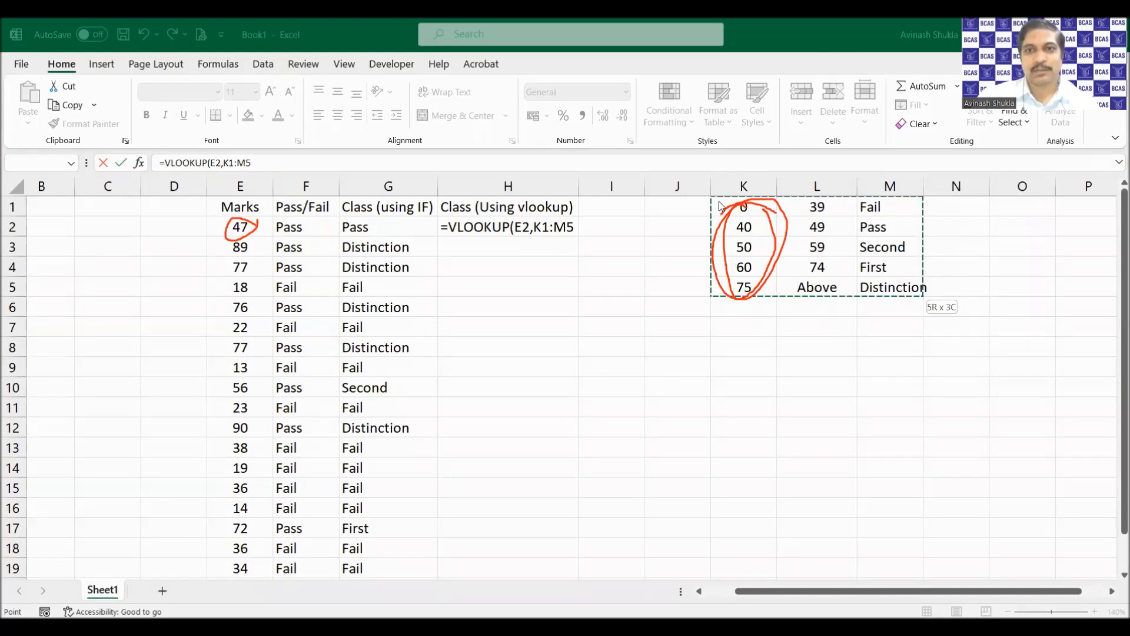
pyautogui.click(565, 246)
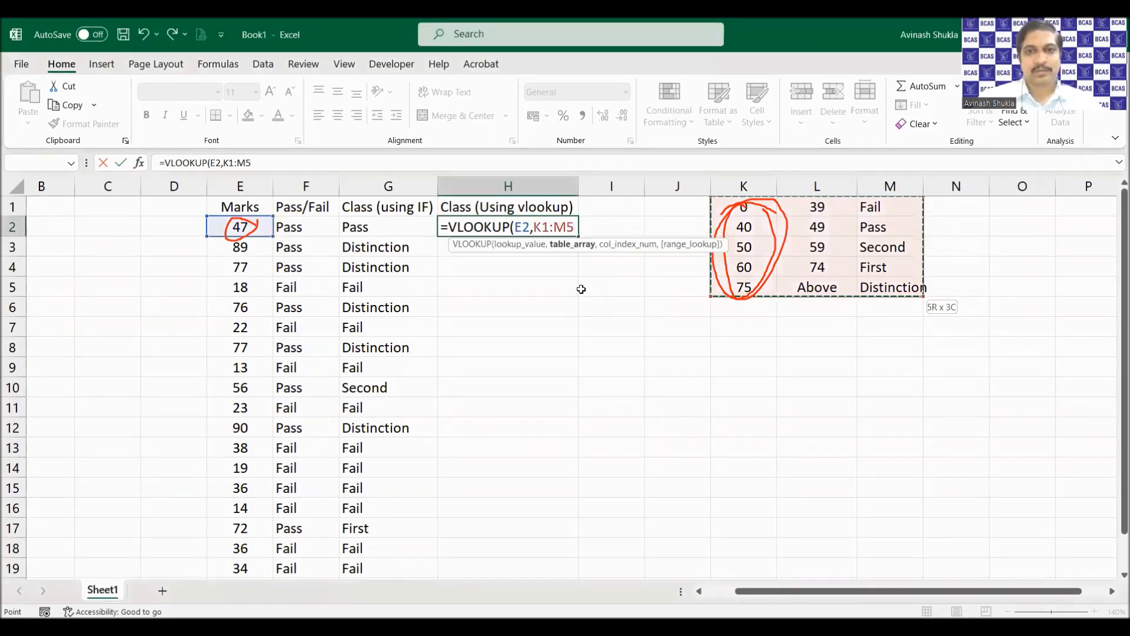
pyautogui.press('Escape')
# Begin a VLOOKUP formula in H2 with E2 as the lookup value and K1:M5 as the table array.
pyautogui.write('=')
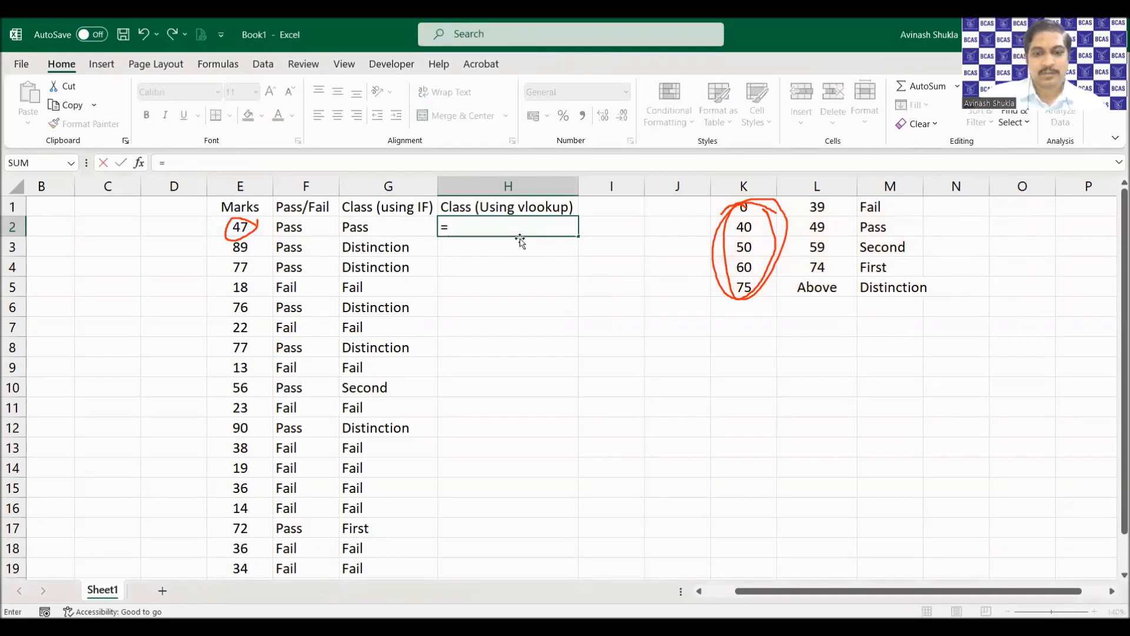
pyautogui.write('vloo')
pyautogui.press('Tab')
pyautogui.click(237, 226)
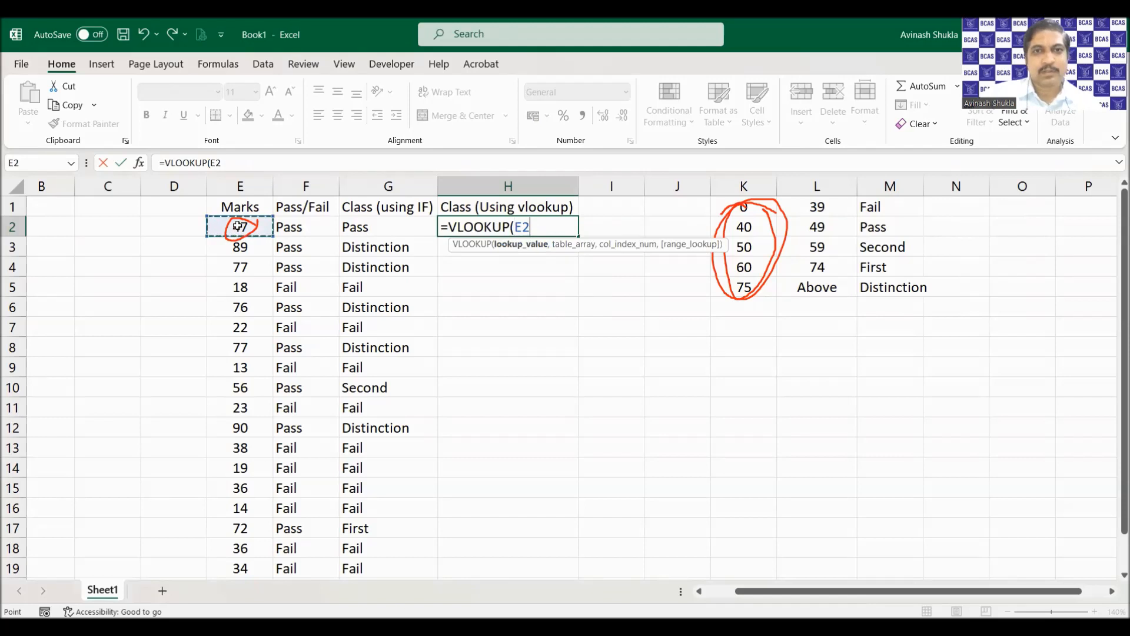
pyautogui.write(',')
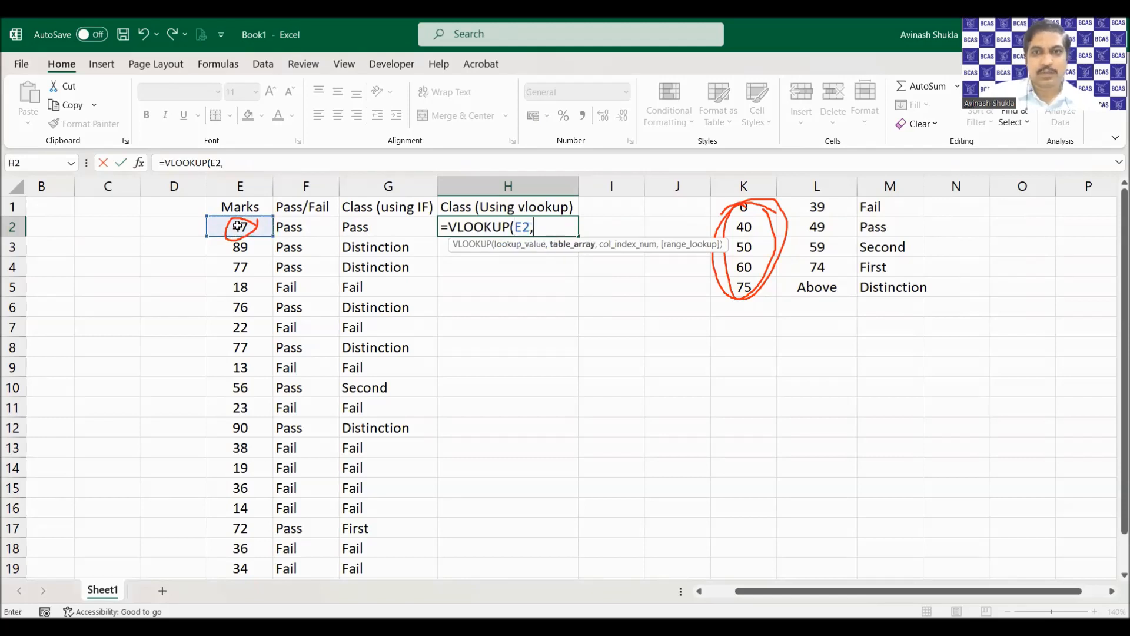
pyautogui.click(744, 207)
pyautogui.moveTo(745, 207); pyautogui.dragTo(838, 212)
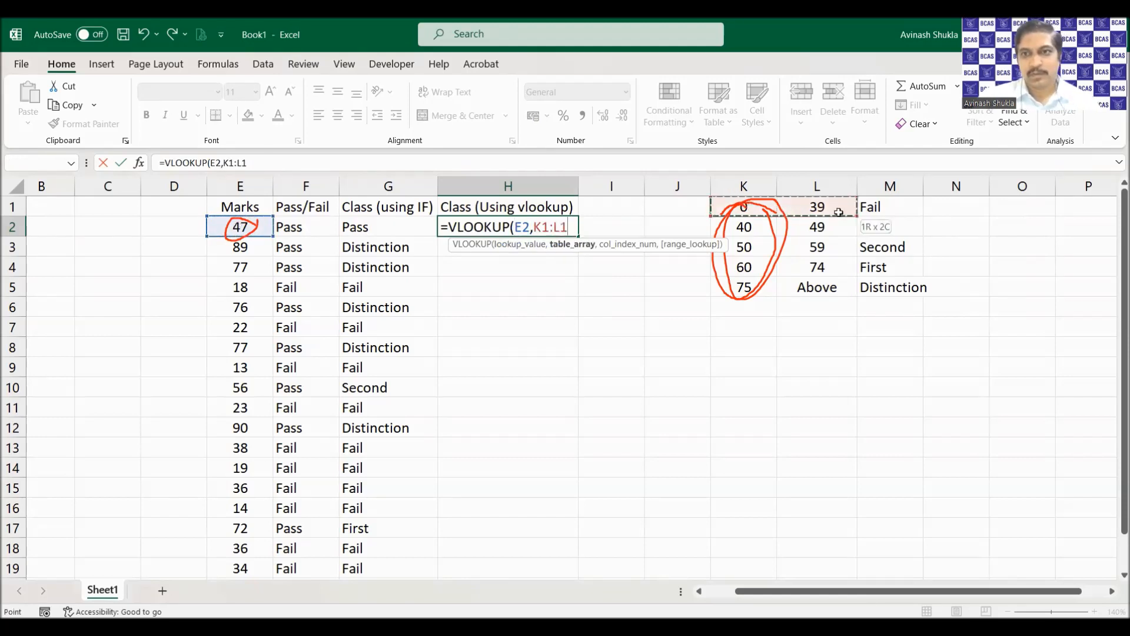
pyautogui.moveTo(880, 287); pyautogui.dragTo(880, 288)
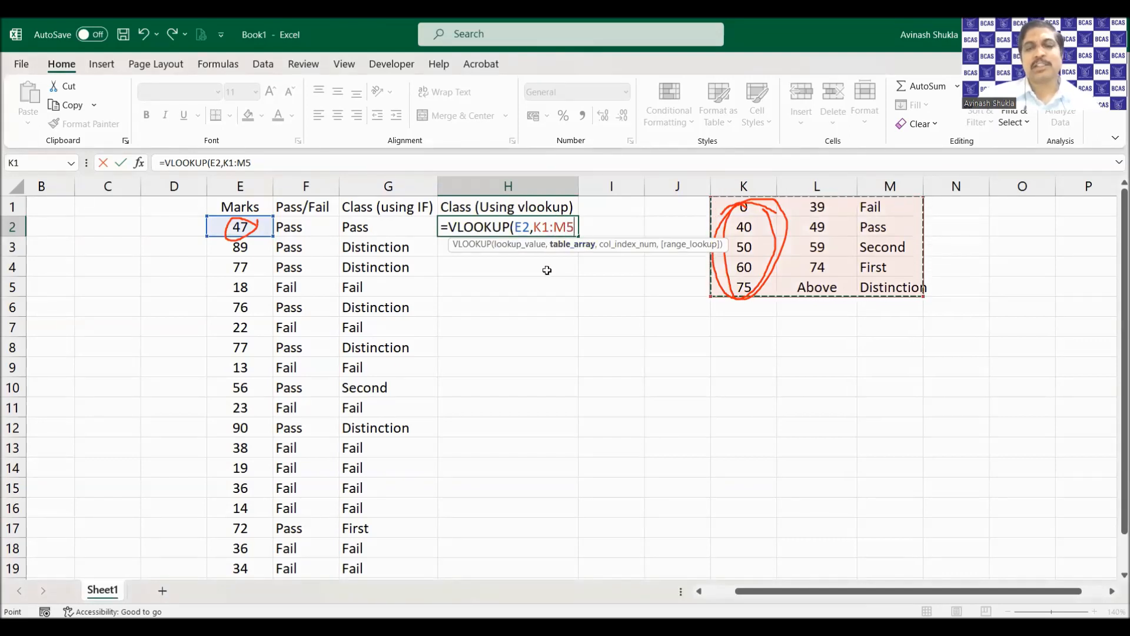
# Make the table array in the H2 formula an absolute reference, $K$1:$M$5.
pyautogui.click(541, 226)
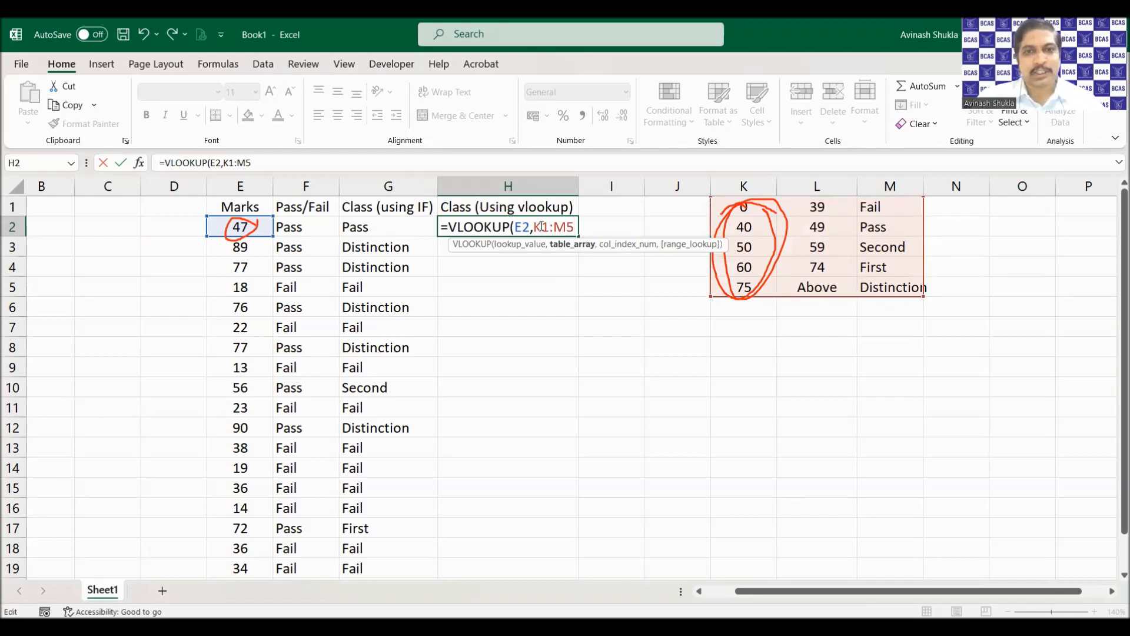
pyautogui.press('F4')
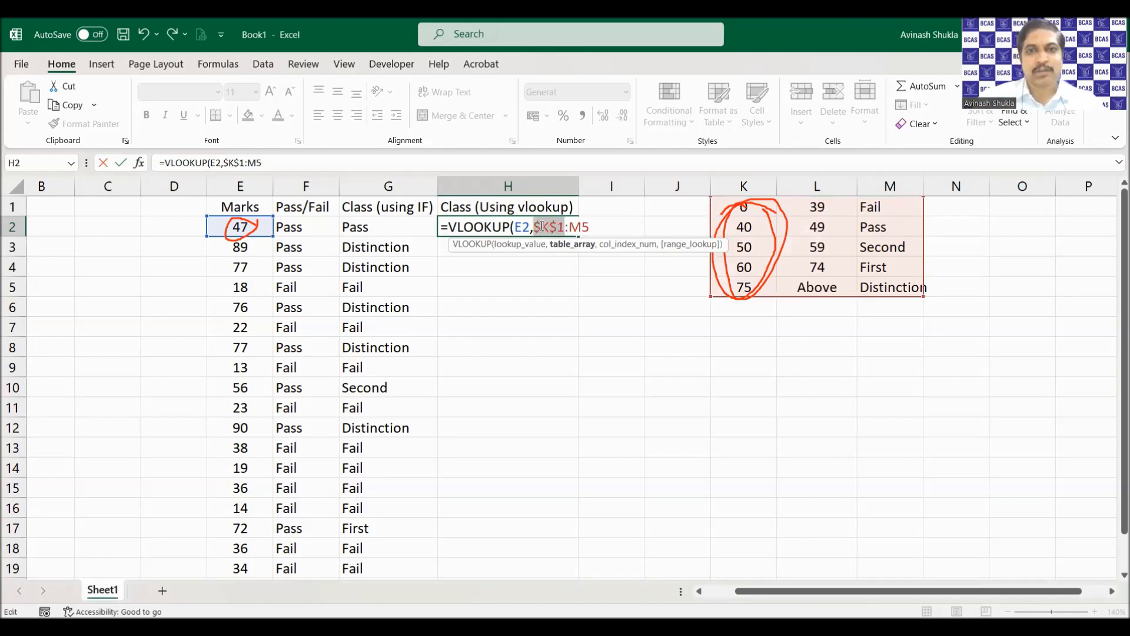
pyautogui.click(582, 226)
pyautogui.press('F4')
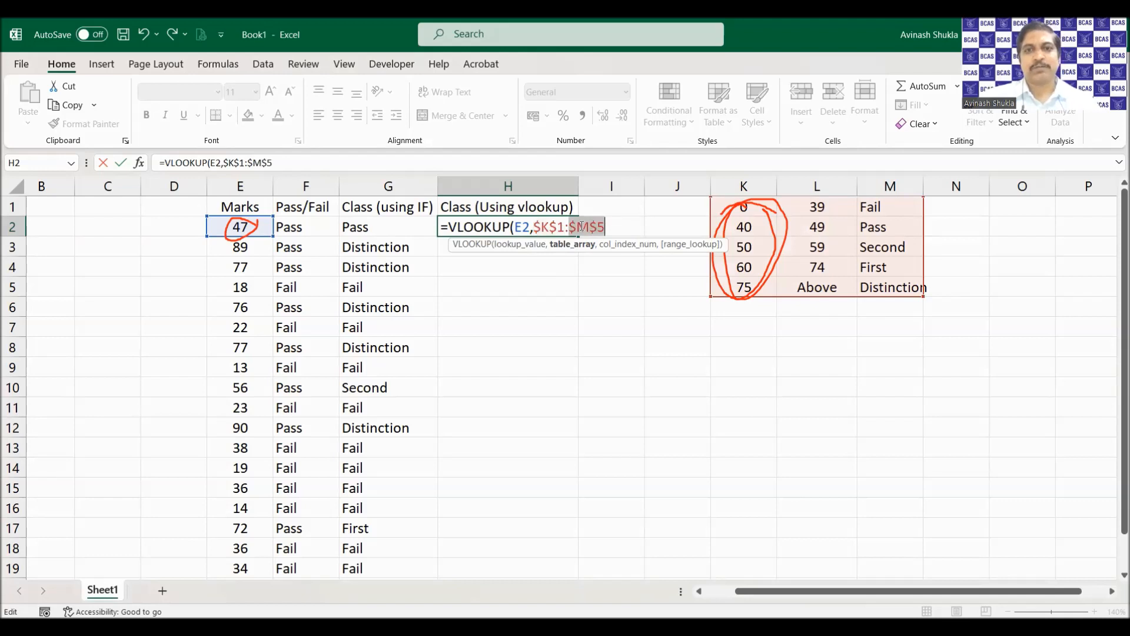
pyautogui.click(622, 228)
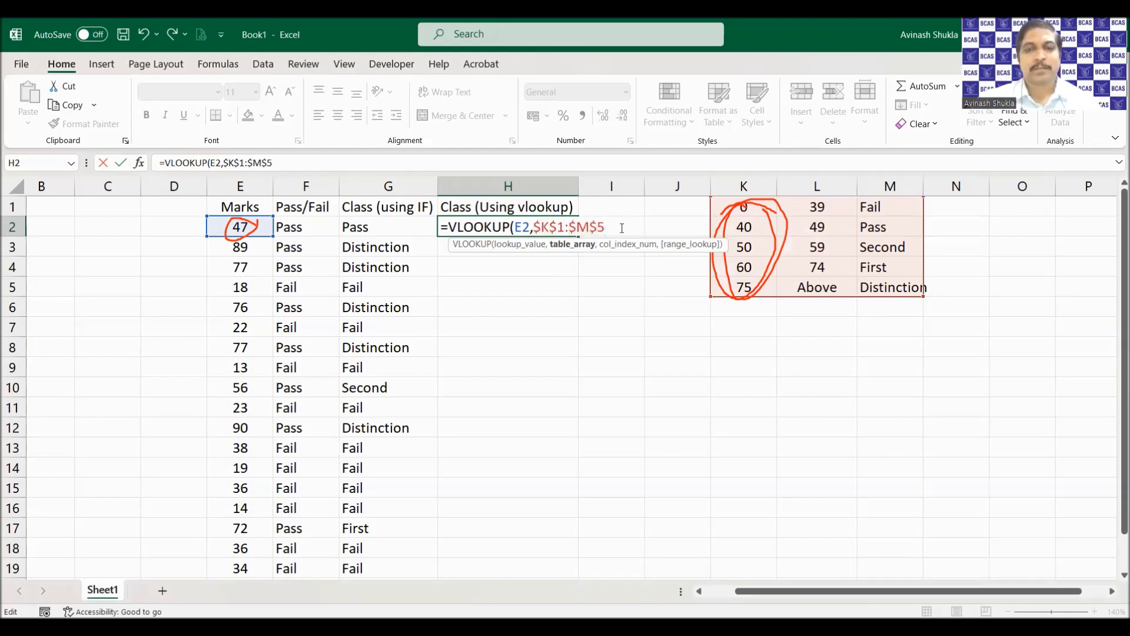
# Complete the H2 VLOOKUP formula with column index 3 and TRUE for an approximate match.
pyautogui.write(',3')
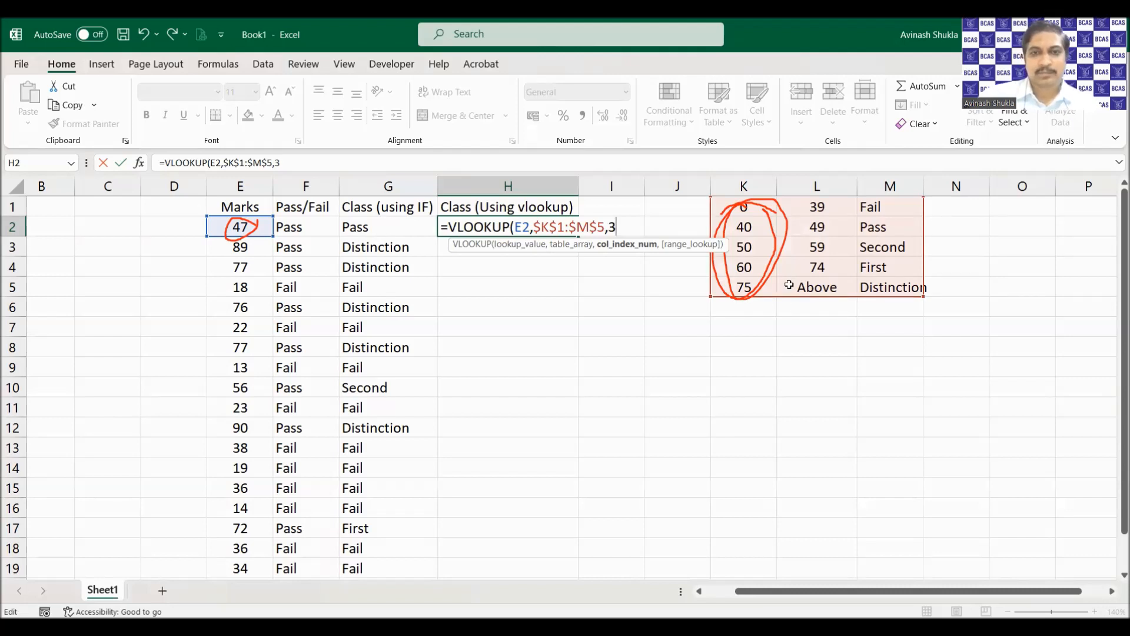
pyautogui.write(',')
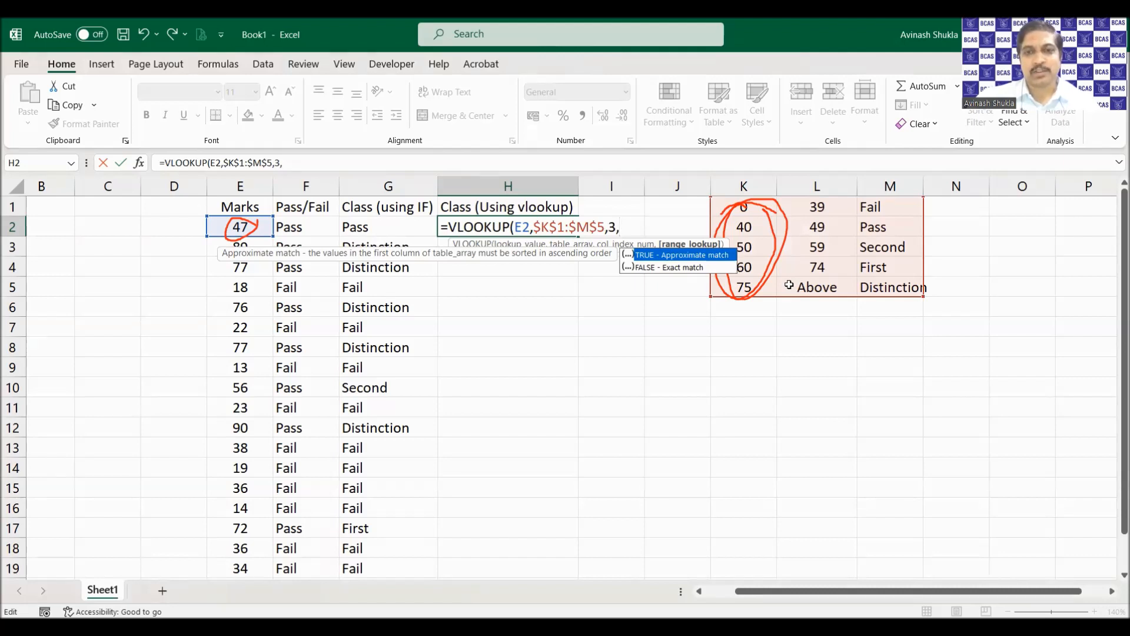
pyautogui.press('Tab')
pyautogui.write(')')
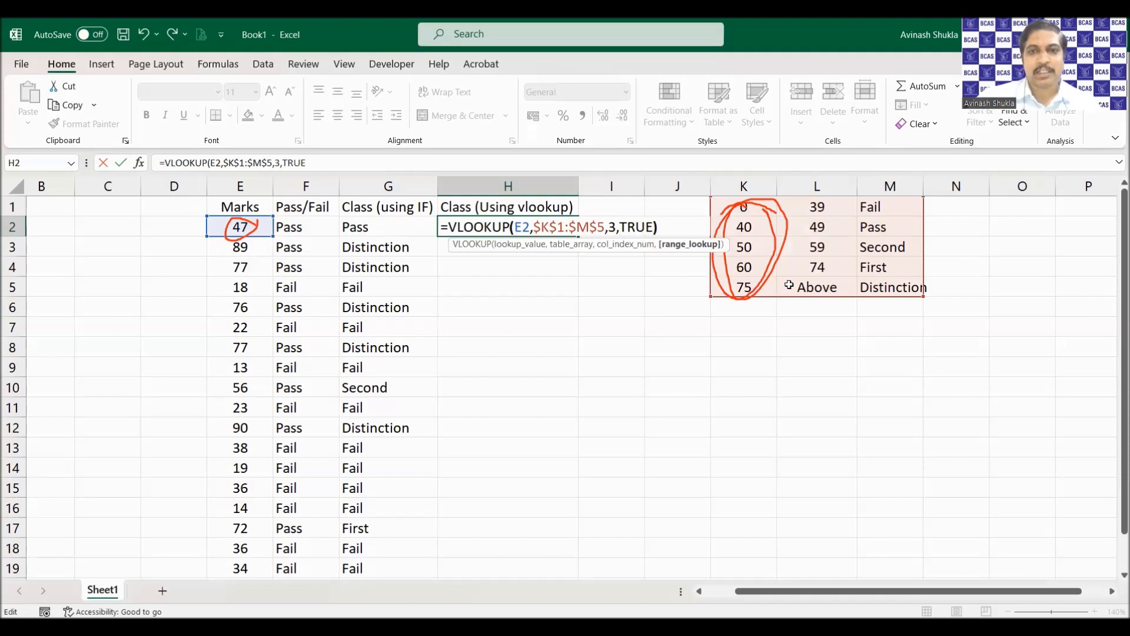
pyautogui.press('Return')
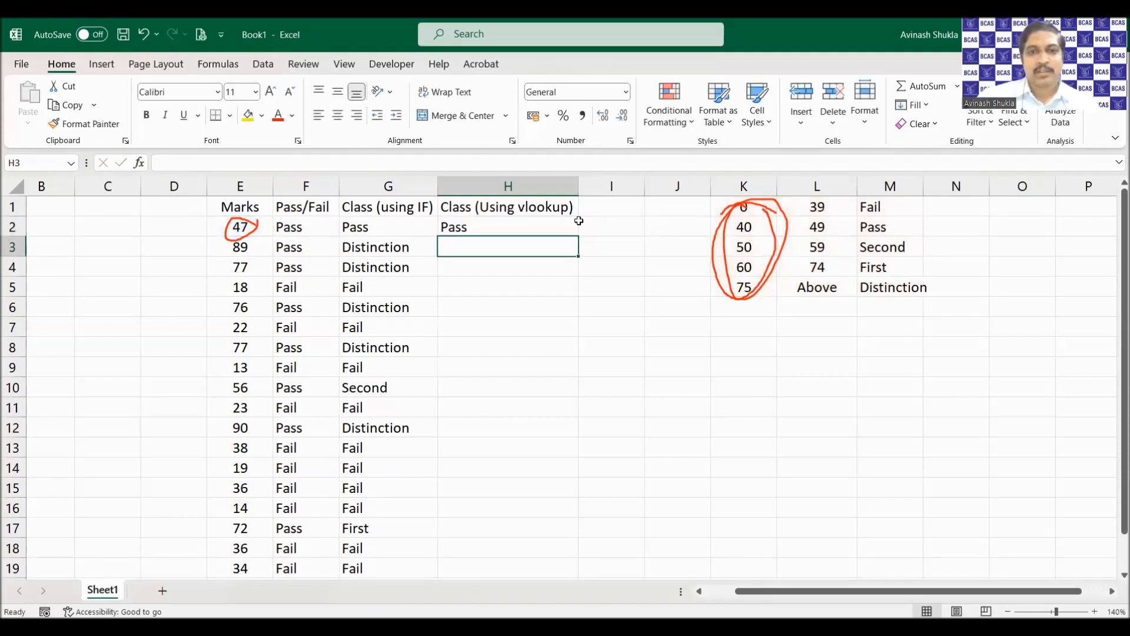
# Copy the VLOOKUP formula from H2 into H3:H19.
pyautogui.click(567, 229)
pyautogui.hotkey('ctrl', 'c')
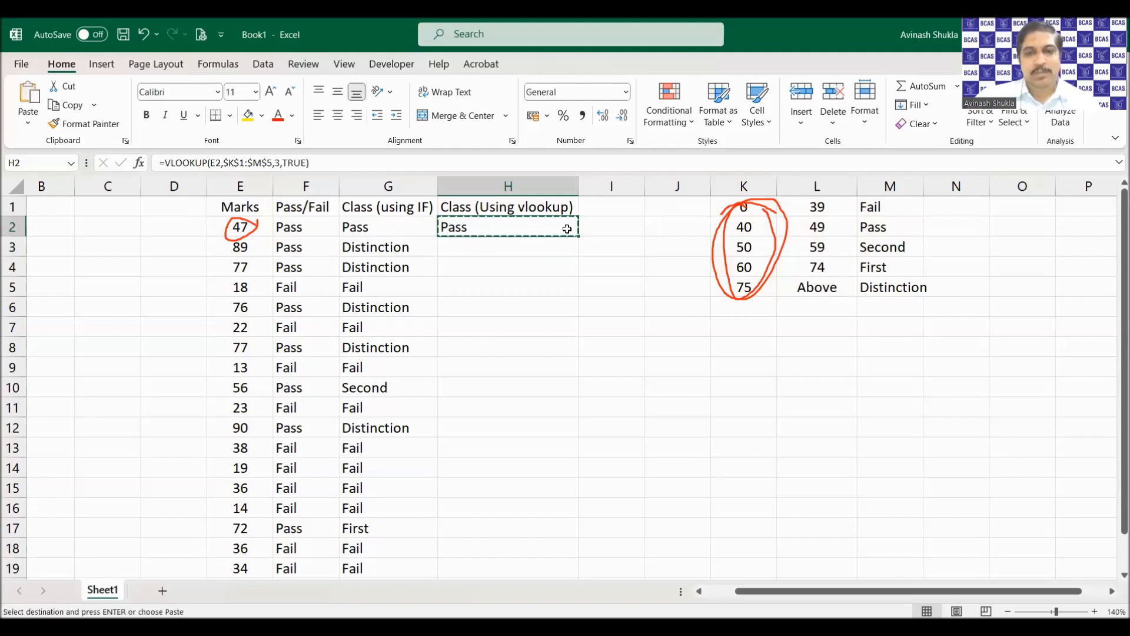
pyautogui.press('Down')
pyautogui.hotkey('shift', 'Down')
pyautogui.hotkey('shift', 'Down')
pyautogui.hotkey('shift', 'Down')
pyautogui.hotkey('shift', 'Down')
pyautogui.hotkey('shift', 'Down')
pyautogui.hotkey('shift', 'Down')
pyautogui.hotkey('shift', 'Down')
pyautogui.hotkey('shift', 'Down')
pyautogui.hotkey('shift', 'Down')
pyautogui.hotkey('shift', 'Down')
pyautogui.hotkey('shift', 'Down')
pyautogui.hotkey('shift', 'Down')
pyautogui.hotkey('shift', 'Down')
pyautogui.hotkey('shift', 'Down')
pyautogui.hotkey('shift', 'Down')
pyautogui.hotkey('shift', 'Down')
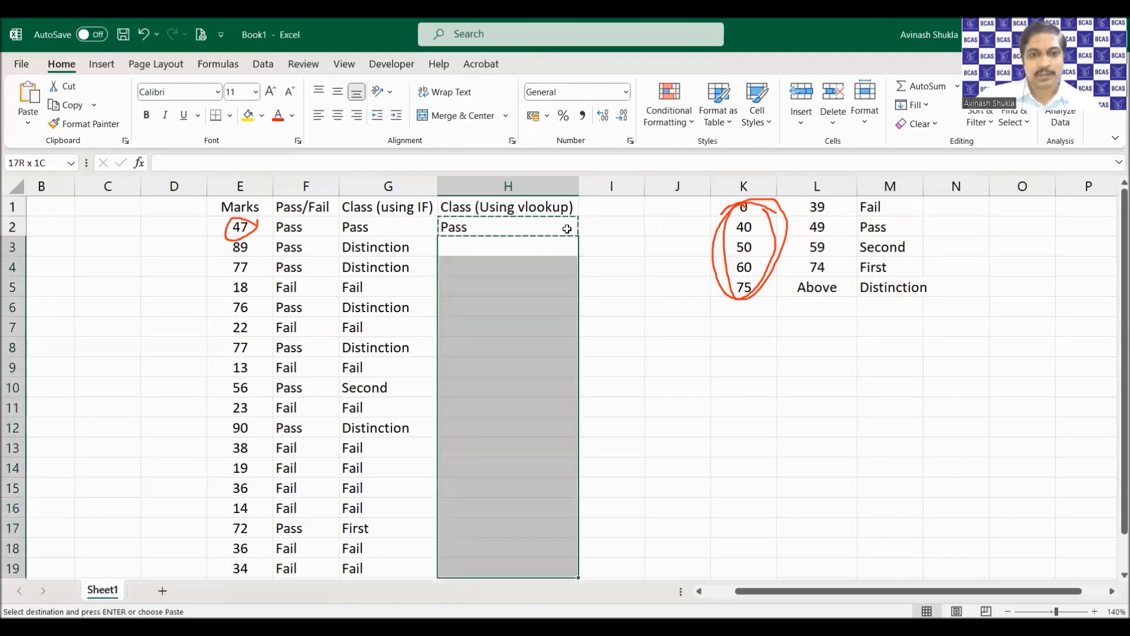
pyautogui.hotkey('ctrl', 'v')
# Compare the IF and VLOOKUP class columns by inspecting the formulas and results in rows 2 and 3.
pyautogui.click(508, 245)
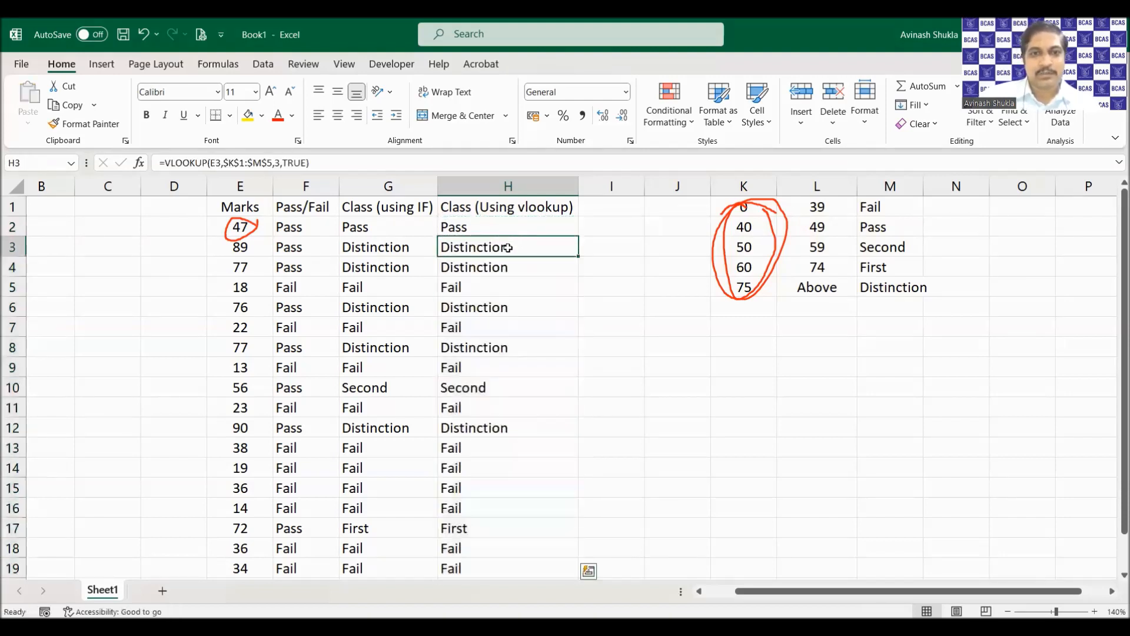
pyautogui.click(389, 229)
pyautogui.moveTo(388, 229); pyautogui.dragTo(448, 227)
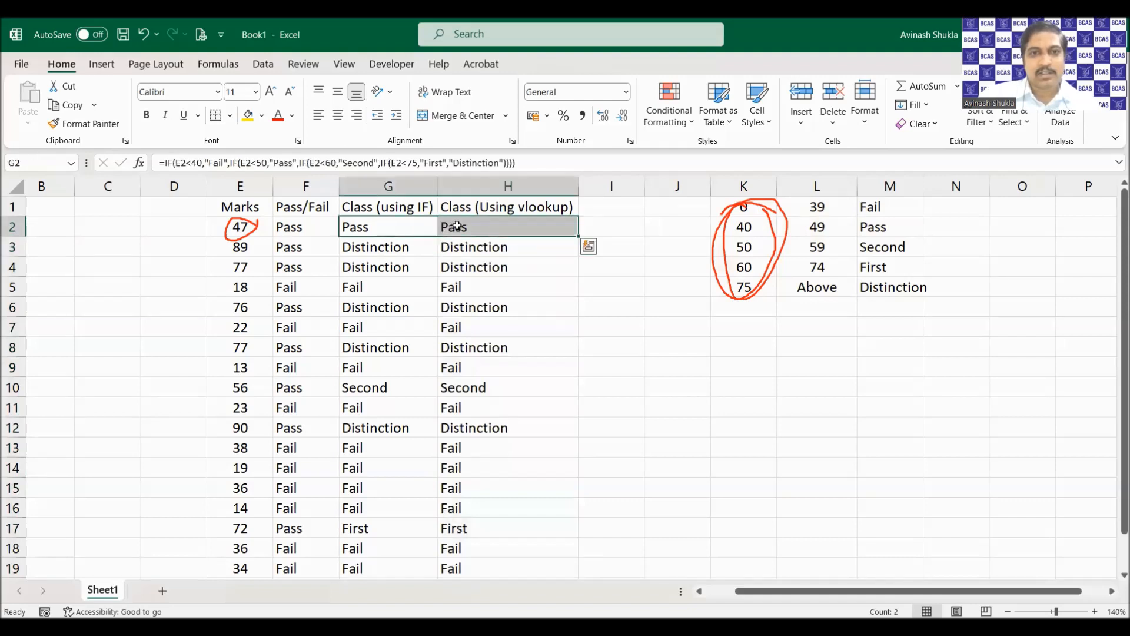
pyautogui.click(395, 227)
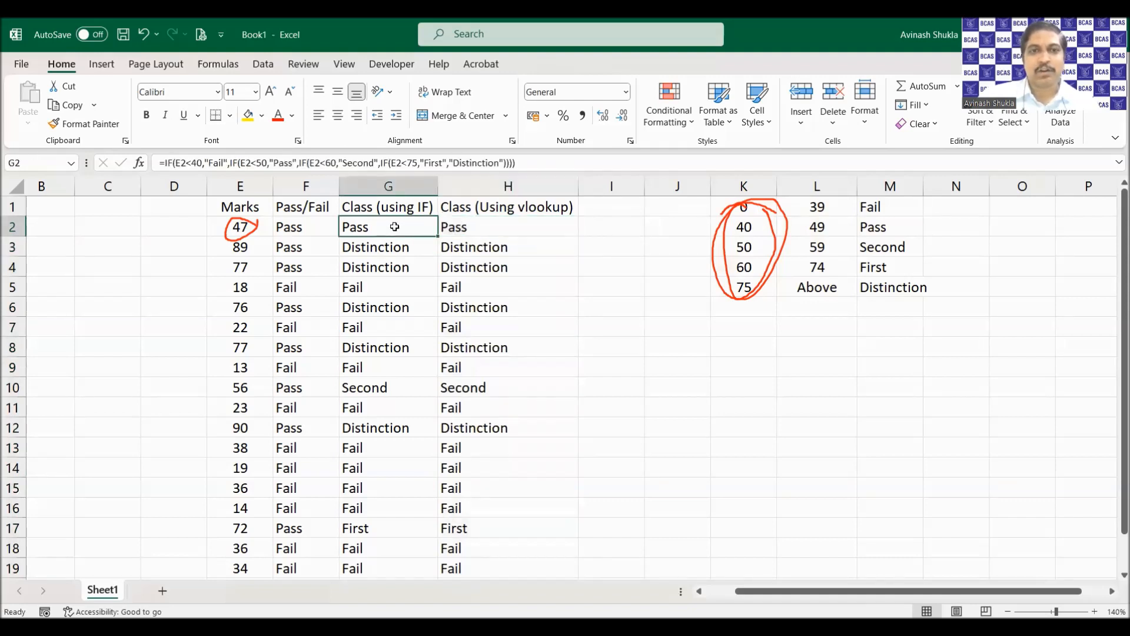
pyautogui.click(462, 248)
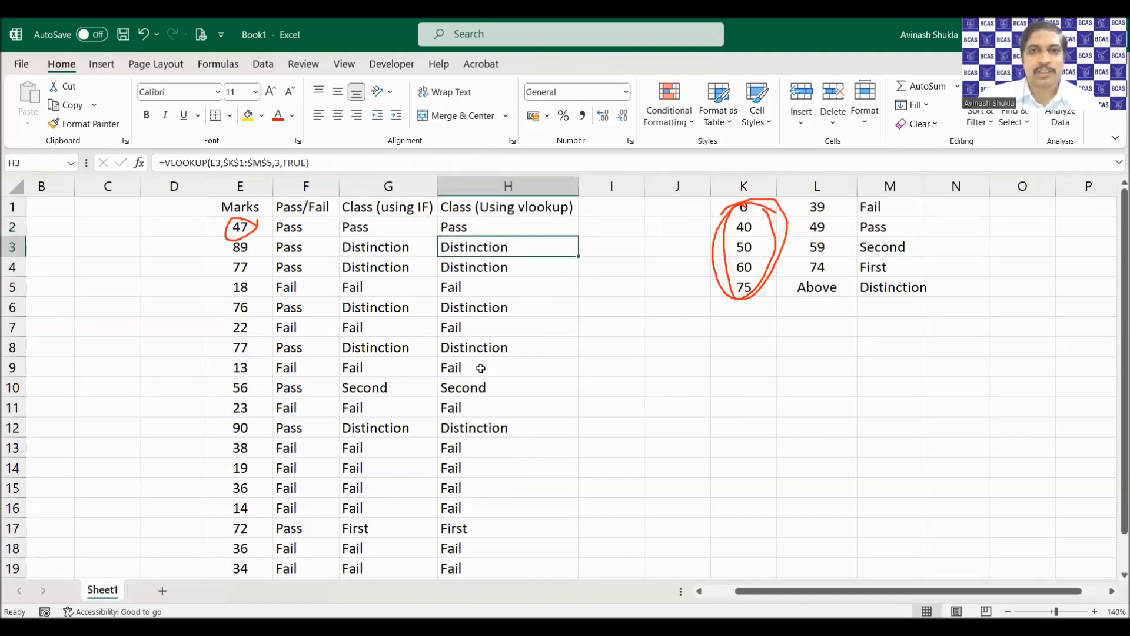